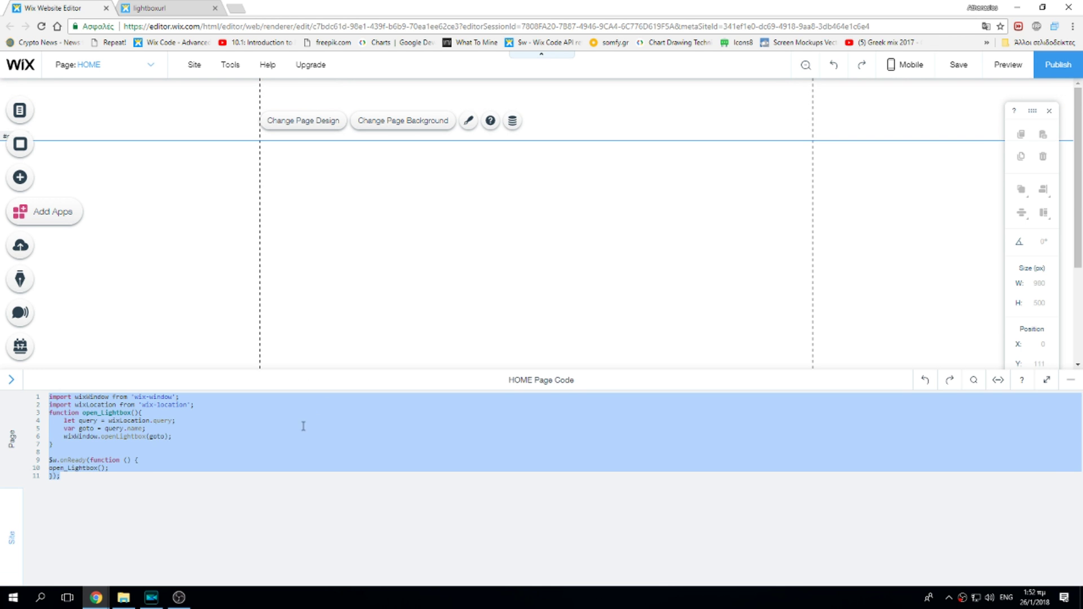
Step: Select and deselect the HOME page code, then drag the panel divider down to shorten it
left_click(263, 461)
key("ctrl+a")
left_click(197, 515)
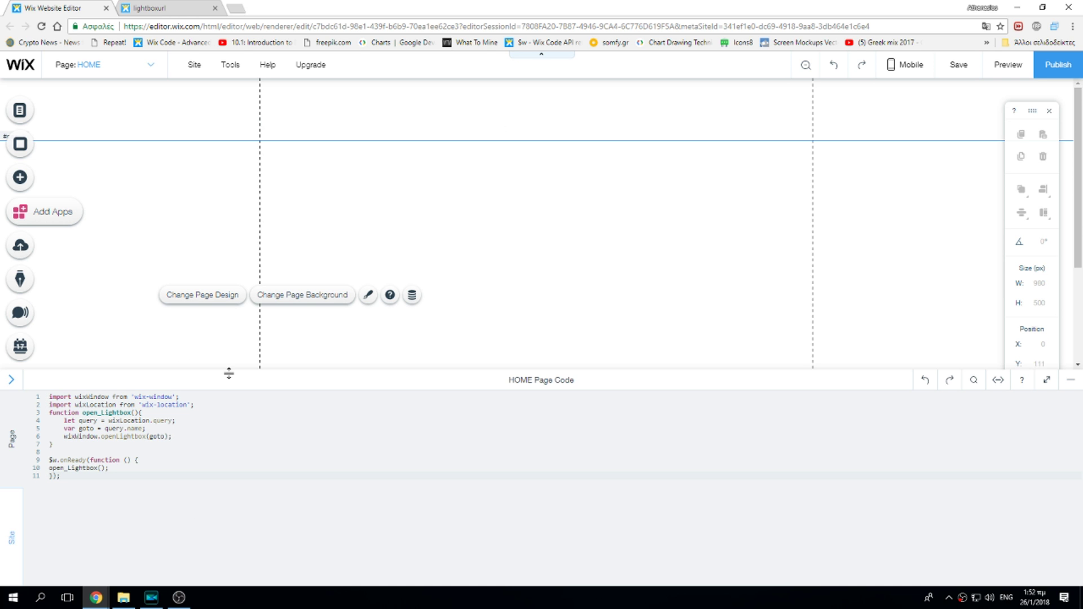
left_click_drag(240, 375, 236, 448)
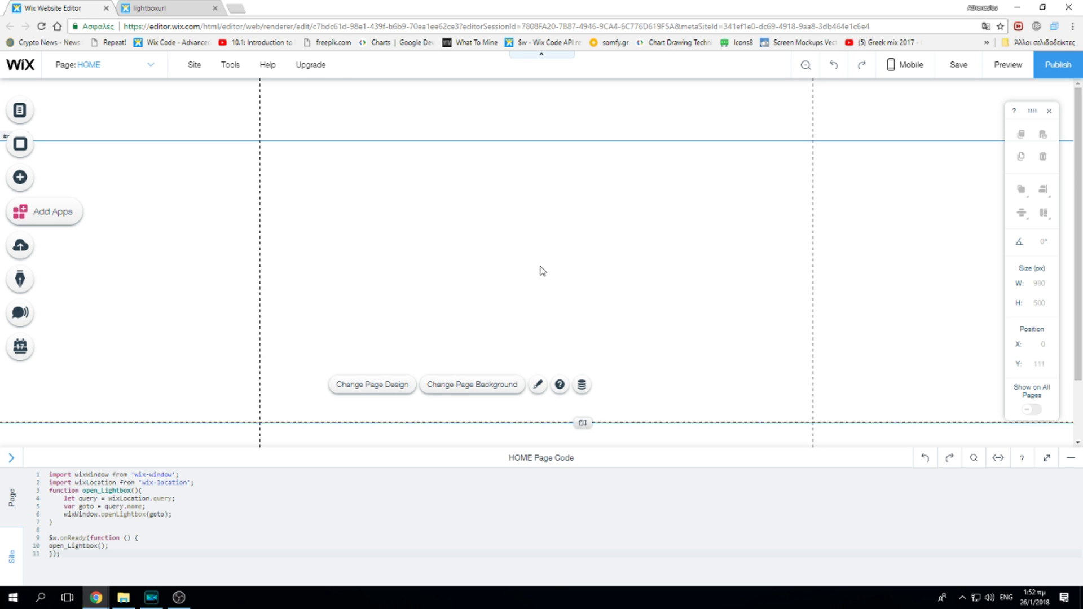
Step: Switch to the lightboxurl live-site tab, select its address, and close that tab
left_click(145, 7)
left_click_drag(286, 28, 442, 28)
middle_click(180, 11)
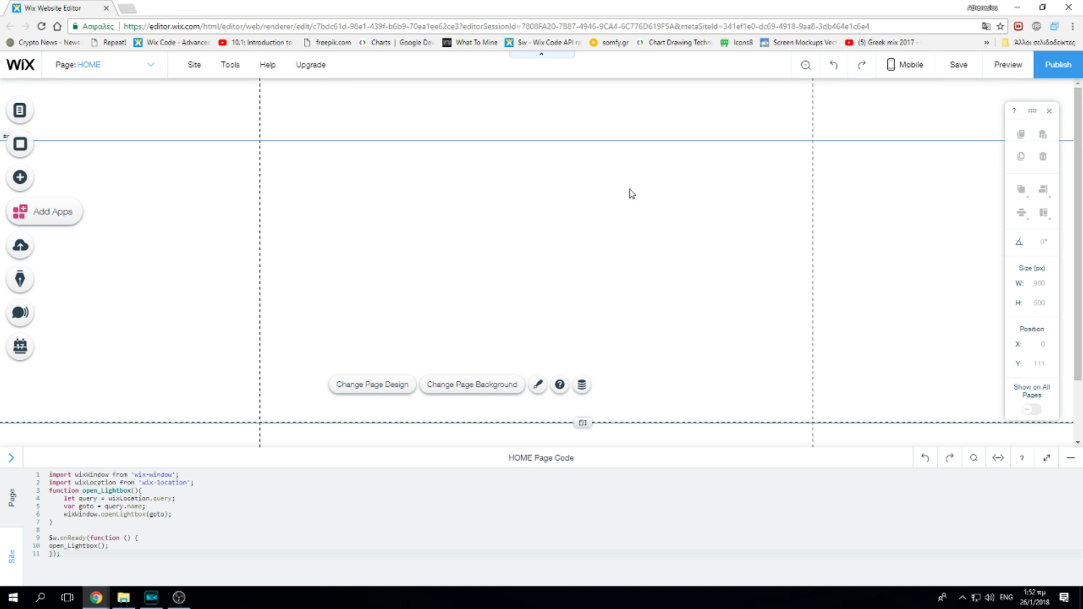
Step: Publish the site and select the live site address in the Congratulations dialog
left_click(1058, 65)
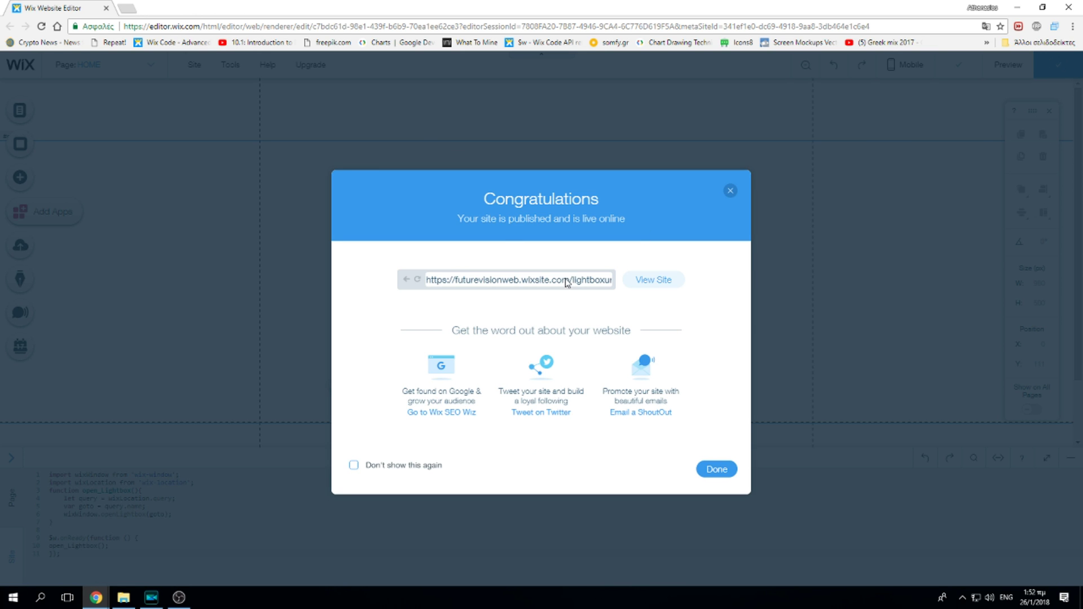
double_click(567, 282)
triple_click(595, 287)
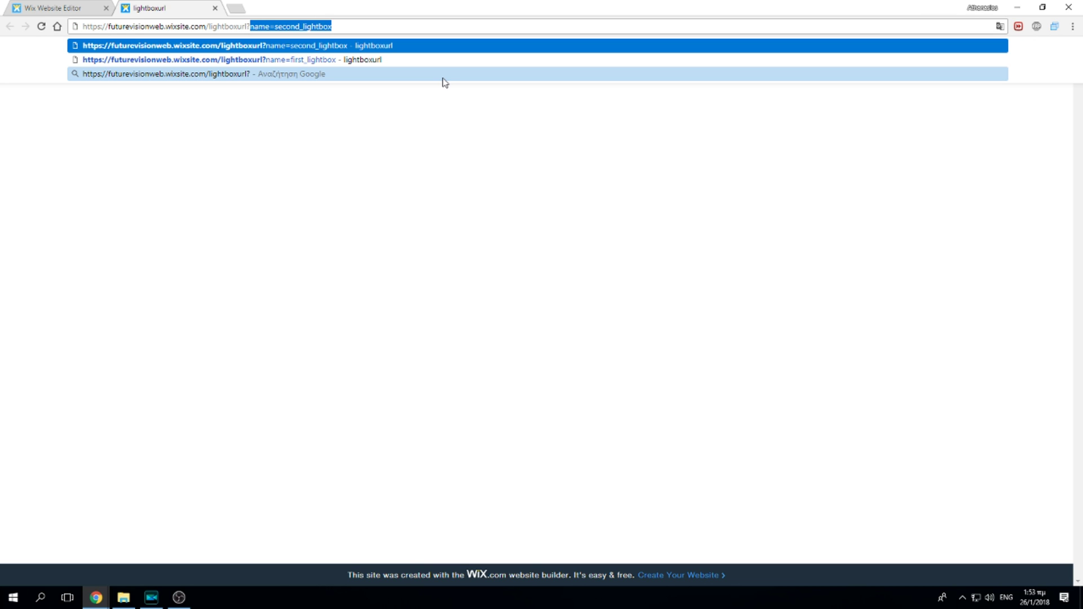
type("name=second_lightbox")
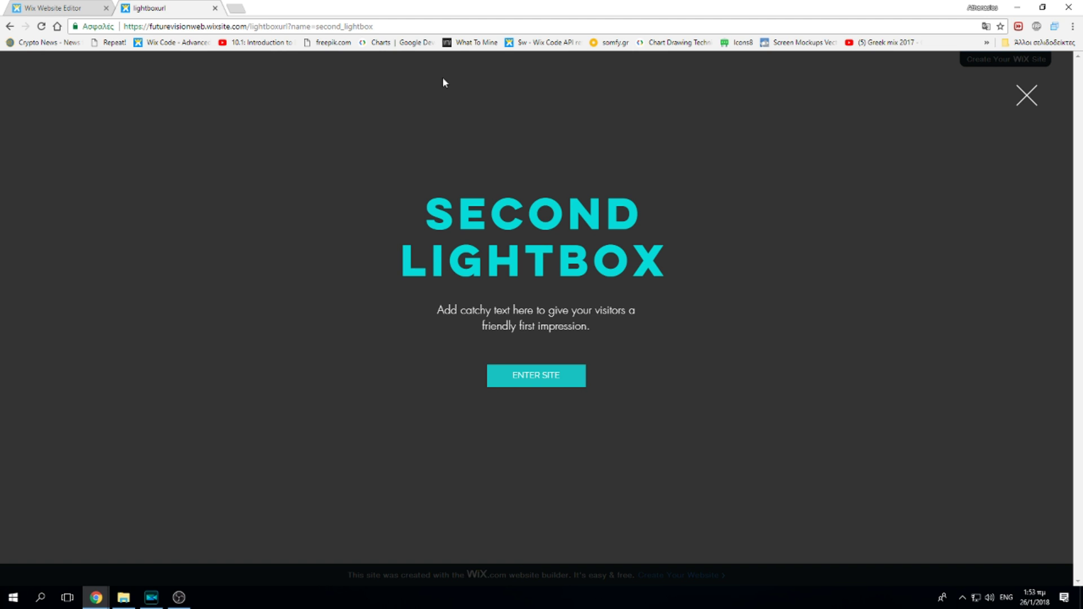
Step: Highlight part of the lightbox name in the ?name= address query
mouse_move(327, 26)
left_mouse_down()
mouse_move(343, 27)
mouse_move(316, 27)
left_mouse_up()
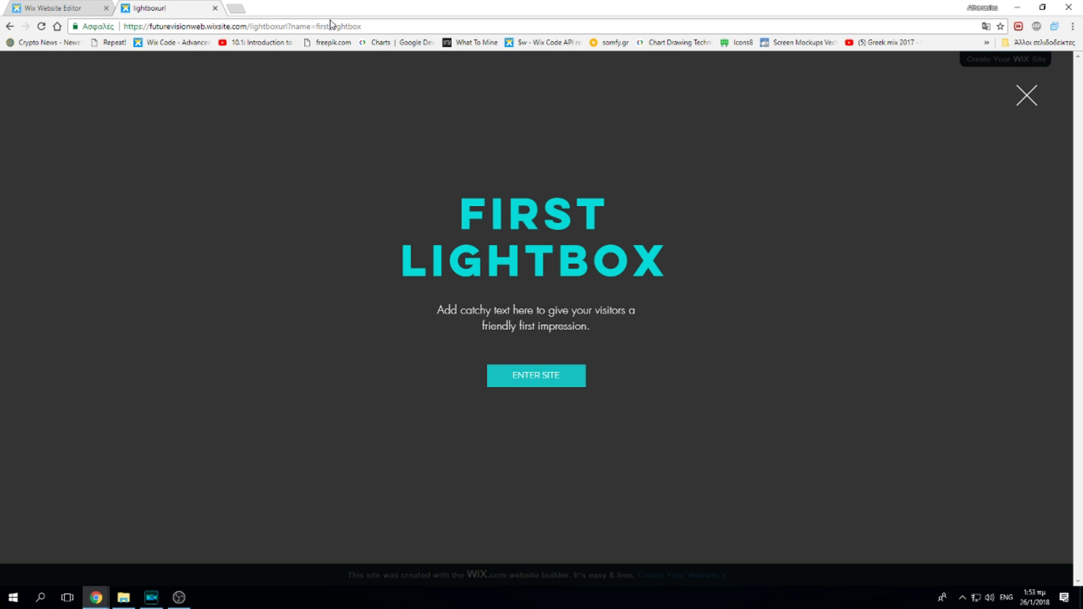
Step: Highlight the base site address, then the name query, then first_lightbox in the address bar
left_click(376, 26)
left_click(291, 26)
left_click_drag(288, 26, 114, 27)
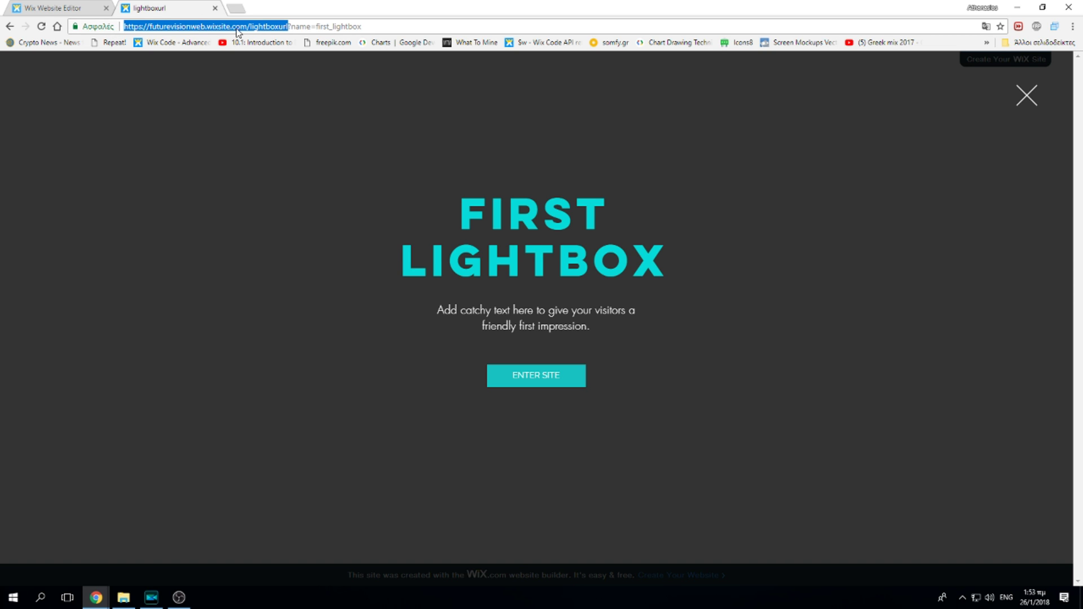
left_click(289, 27)
mouse_move(289, 27)
left_mouse_down()
mouse_move(362, 25)
mouse_move(298, 28)
mouse_move(316, 26)
left_mouse_up()
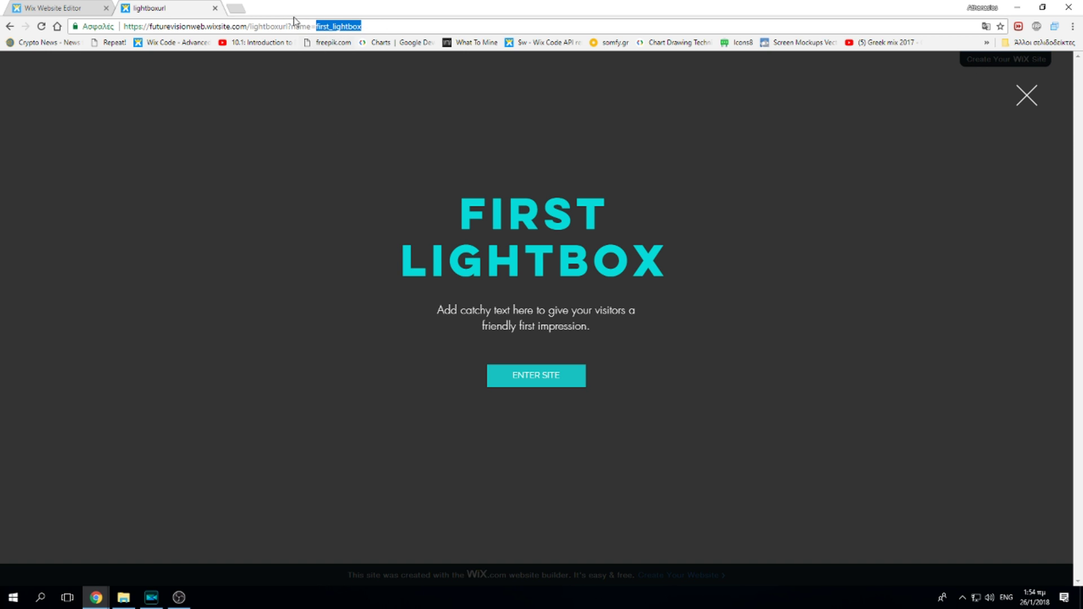
left_click(373, 26)
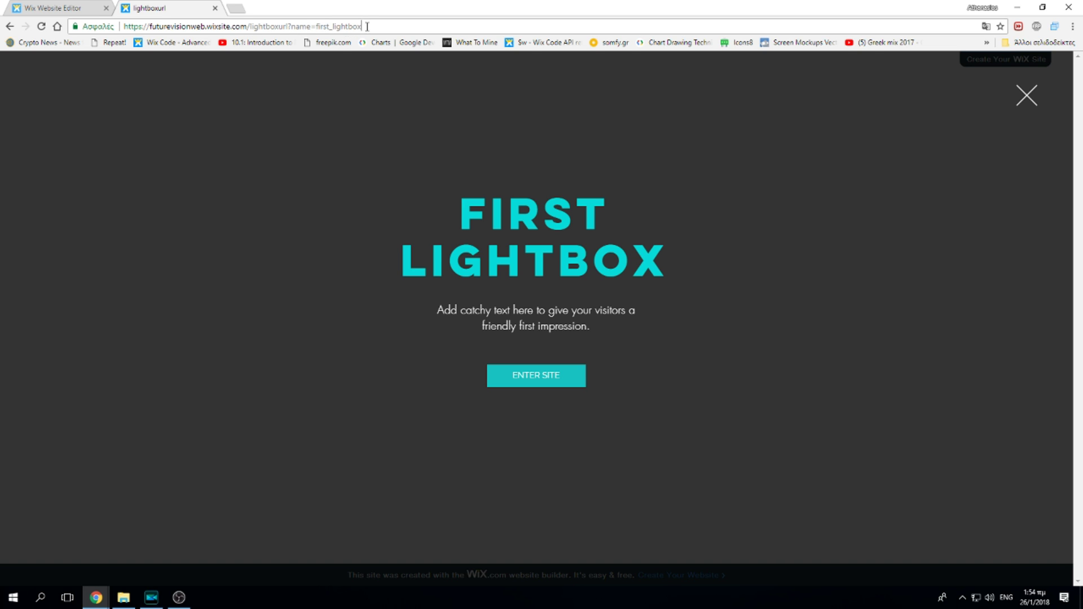
left_click_drag(374, 26, 316, 27)
Step: Return to the editor, close the Congratulations dialog, and select then deselect the open_Lightbox code twice
key("ctrl+Tab")
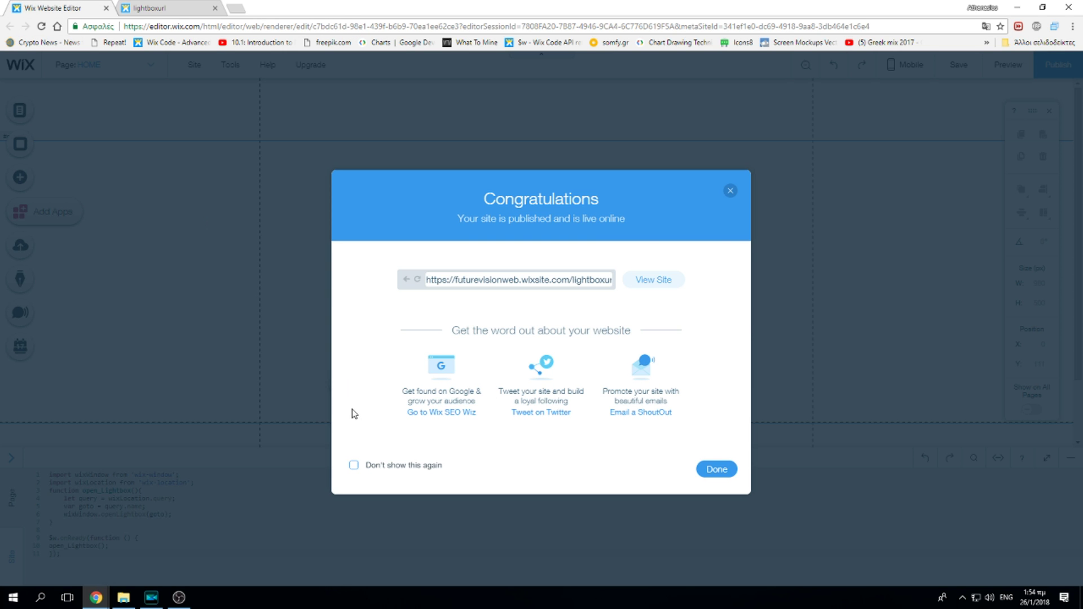
left_click(271, 510)
key("ctrl+a")
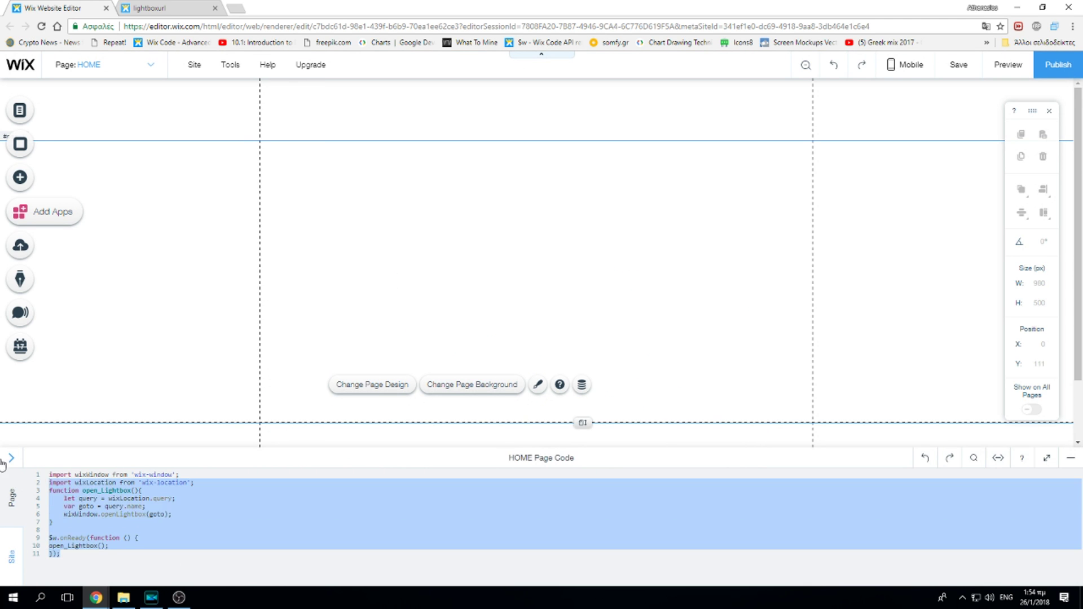
left_click(101, 514)
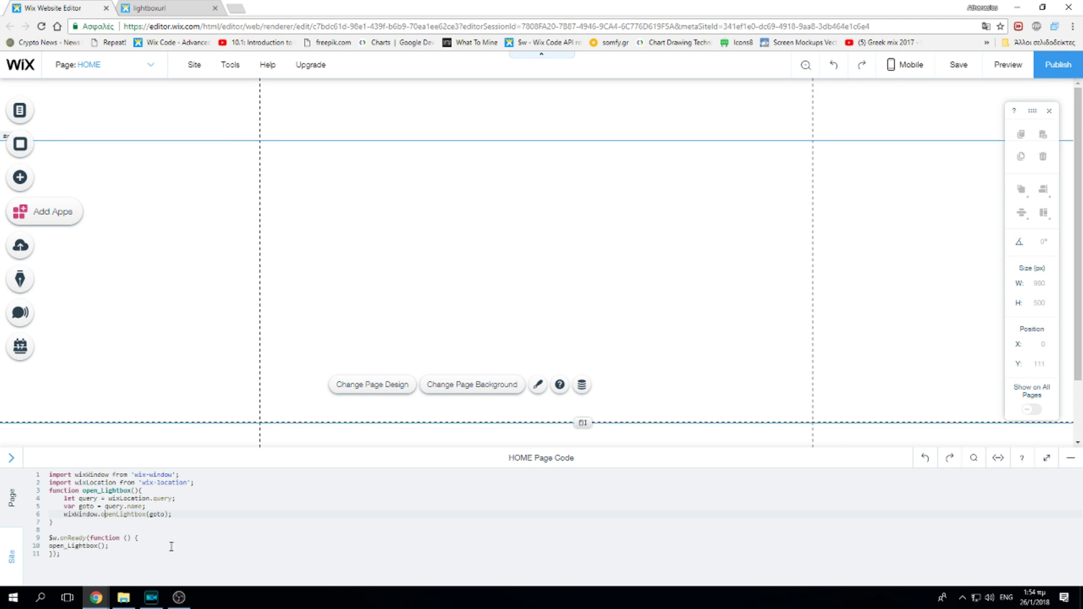
key("ctrl+a")
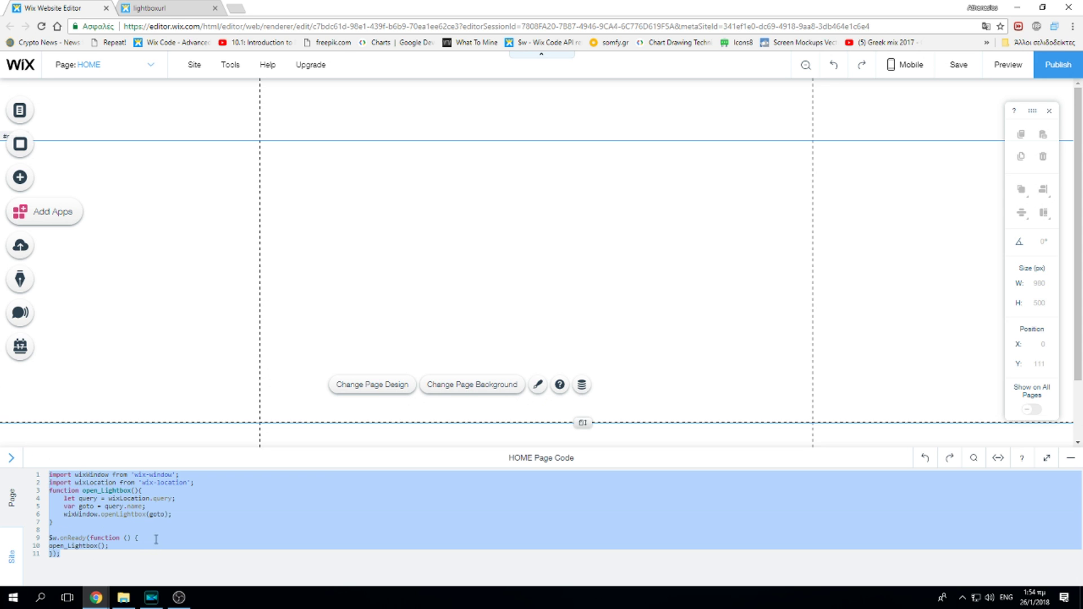
left_click(319, 496)
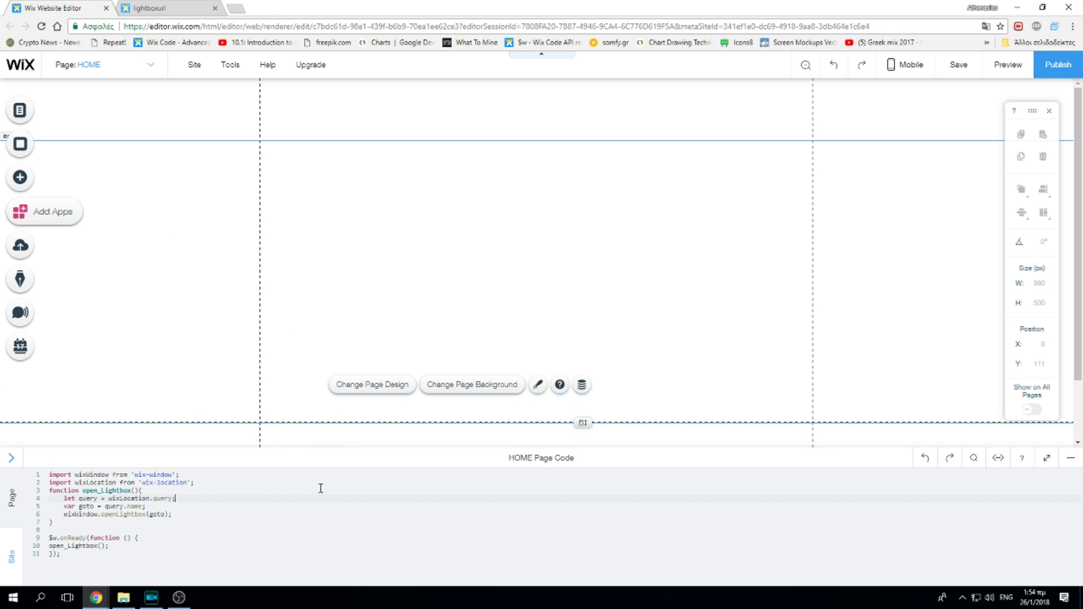